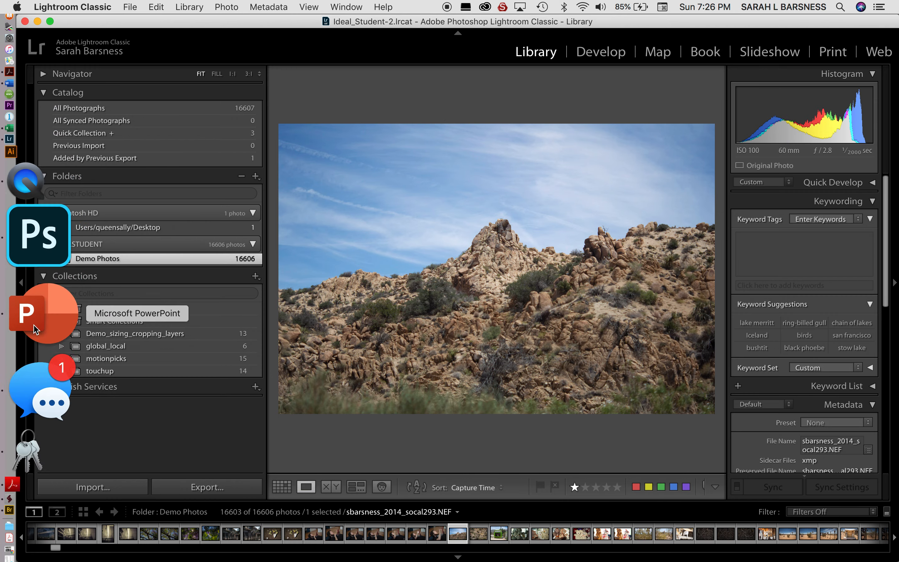
Step: In Bridge, browse from 2014_SoCal into the Max folder's photos, then return to Lightroom Classic
{"action": "left_click", "coordinate": [36, 383]}
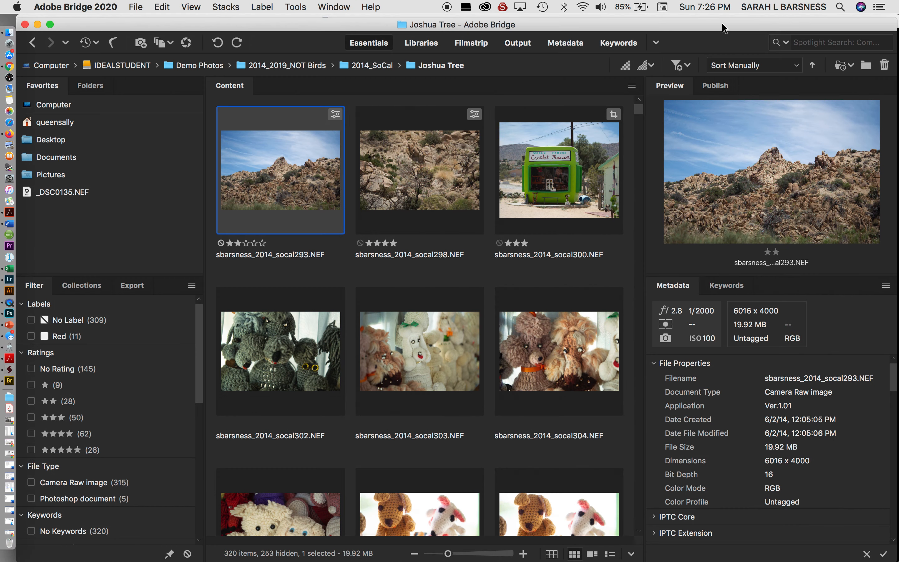
{"action": "mouse_move", "coordinate": [722, 24]}
{"action": "left_mouse_down"}
{"action": "mouse_move", "coordinate": [760, 19]}
{"action": "mouse_move", "coordinate": [734, 21]}
{"action": "left_mouse_up"}
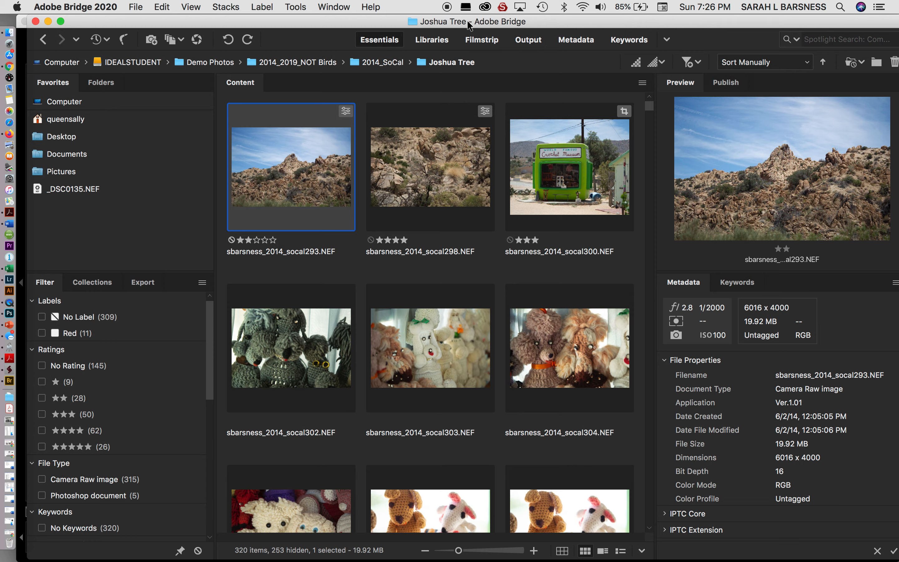
{"action": "left_click", "coordinate": [442, 161]}
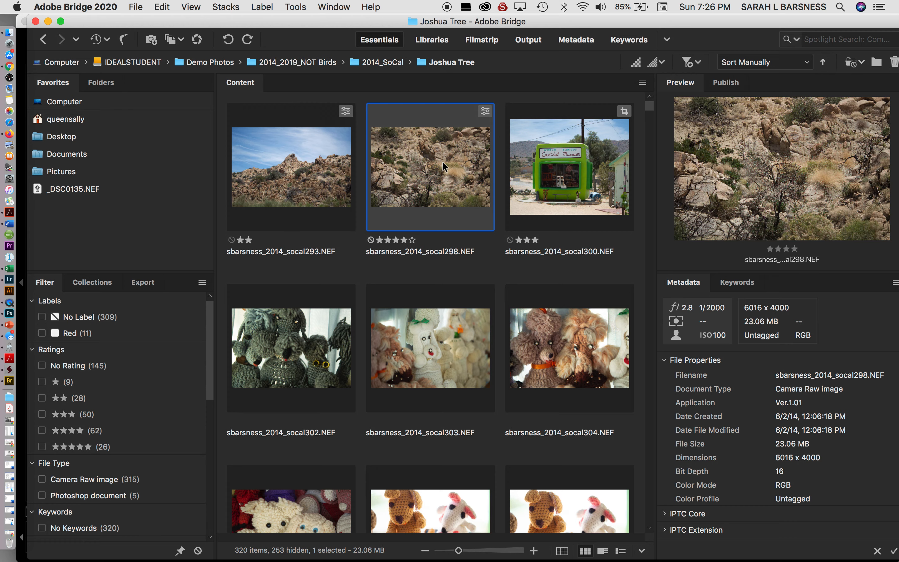
{"action": "left_click", "coordinate": [383, 62]}
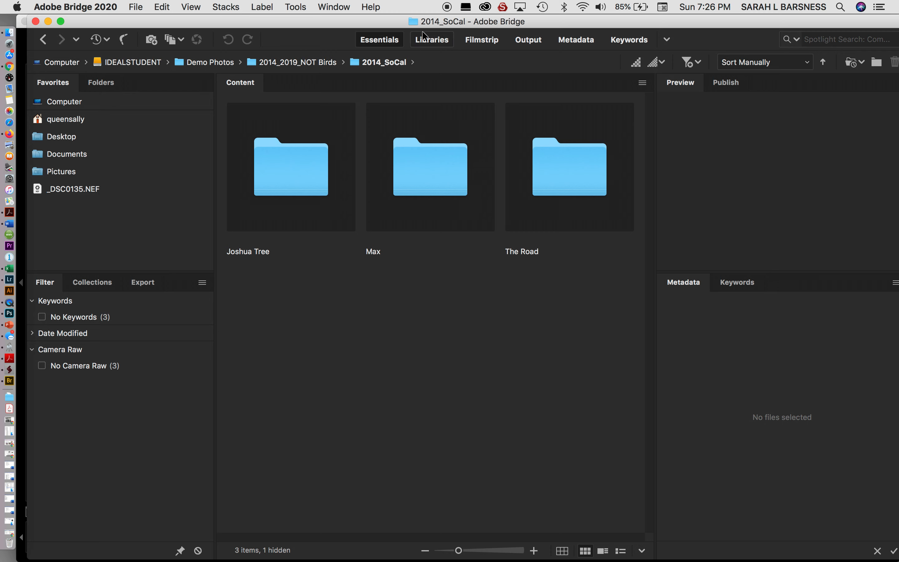
{"action": "left_click", "coordinate": [434, 177]}
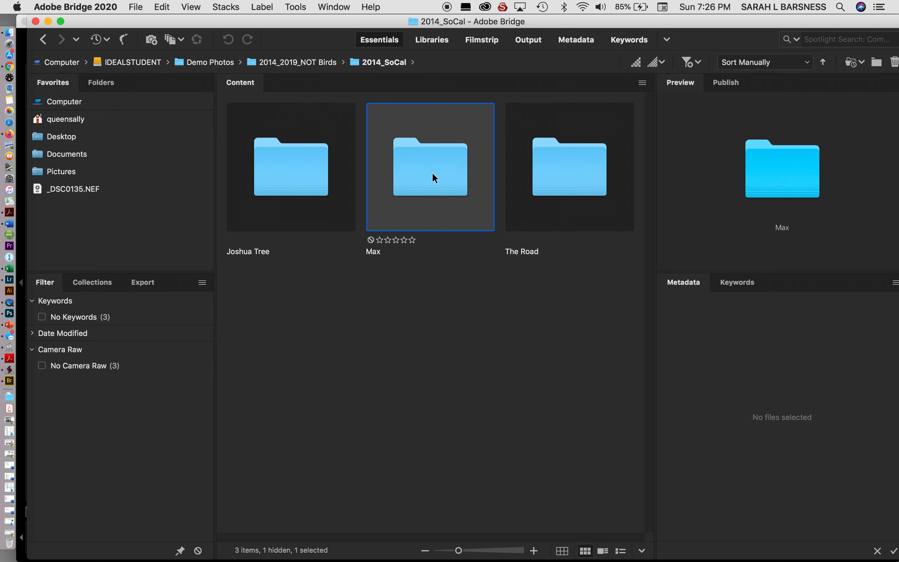
{"action": "double_click", "coordinate": [433, 174]}
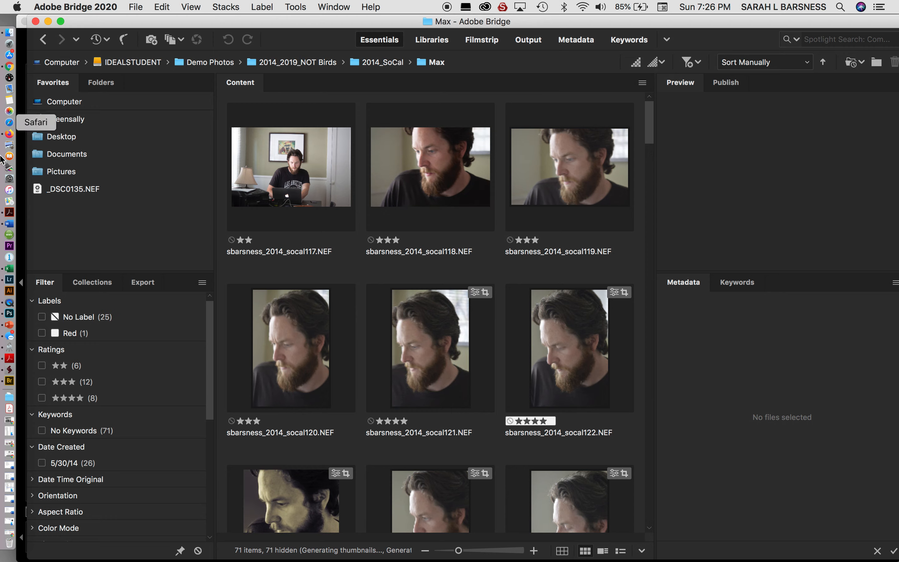
{"action": "left_click", "coordinate": [18, 282]}
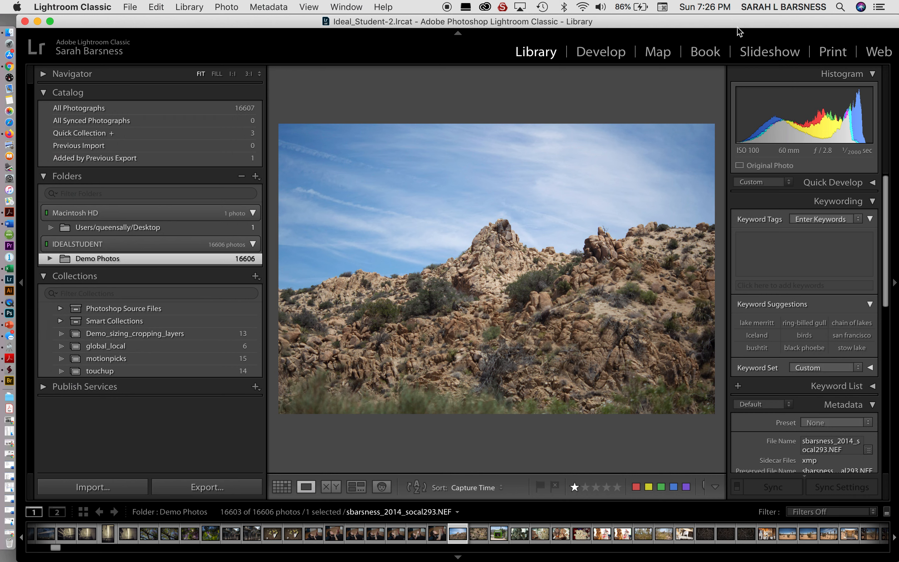
Step: Expand Demo Photos and show the _Photo 71 Demo Photos images, then move Lightroom down to uncover Bridge
{"action": "mouse_move", "coordinate": [716, 25]}
{"action": "left_mouse_down"}
{"action": "mouse_move", "coordinate": [724, 38]}
{"action": "mouse_move", "coordinate": [710, 26]}
{"action": "left_mouse_up"}
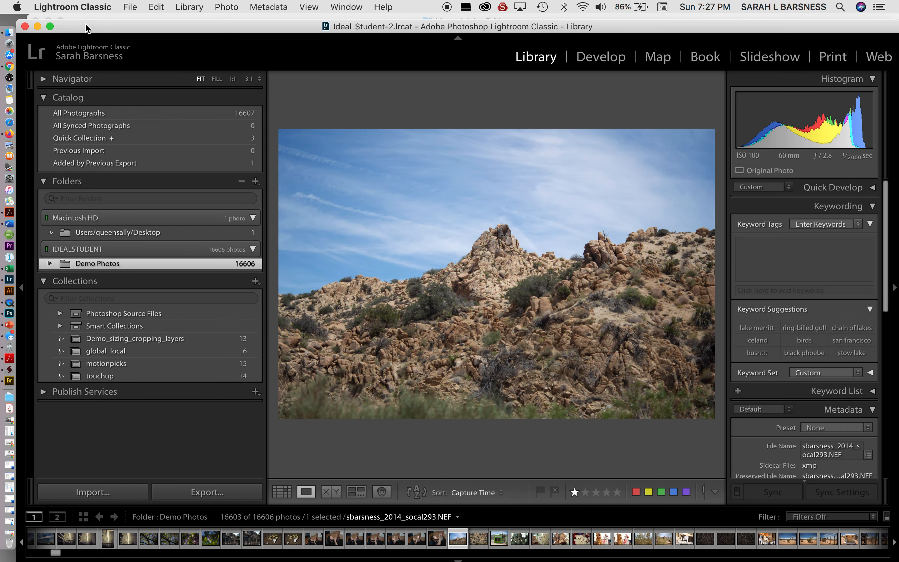
{"action": "left_click_drag", "start_coordinate": [86, 25], "coordinate": [86, 32]}
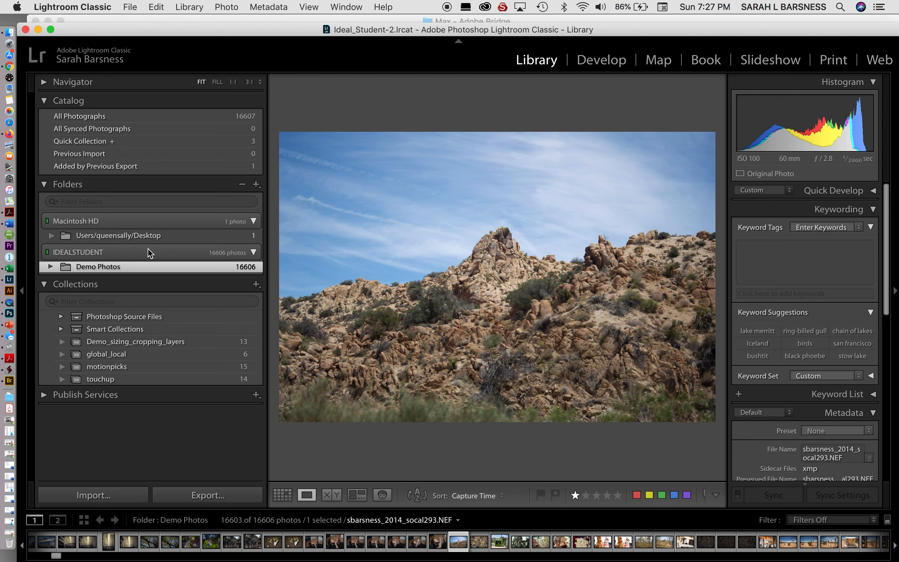
{"action": "left_click", "coordinate": [51, 267]}
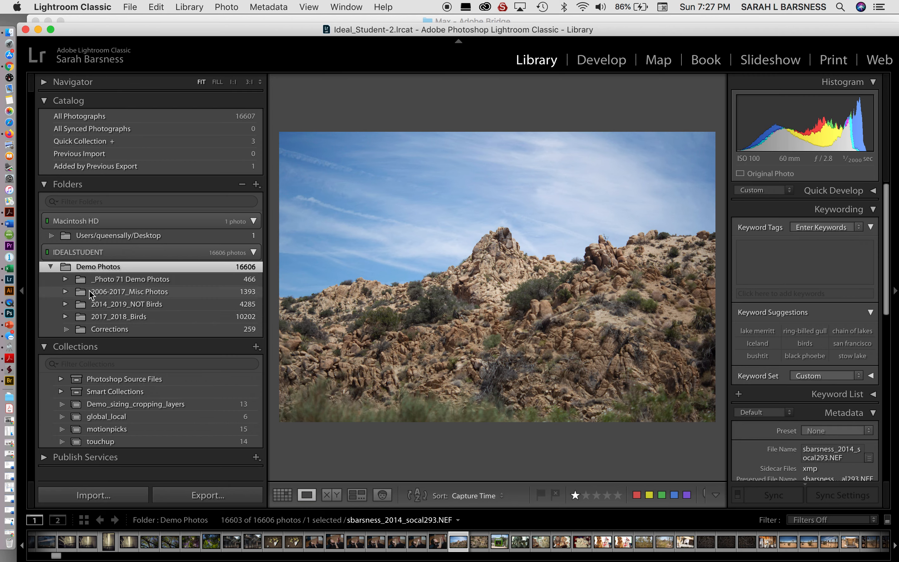
{"action": "left_click", "coordinate": [110, 281]}
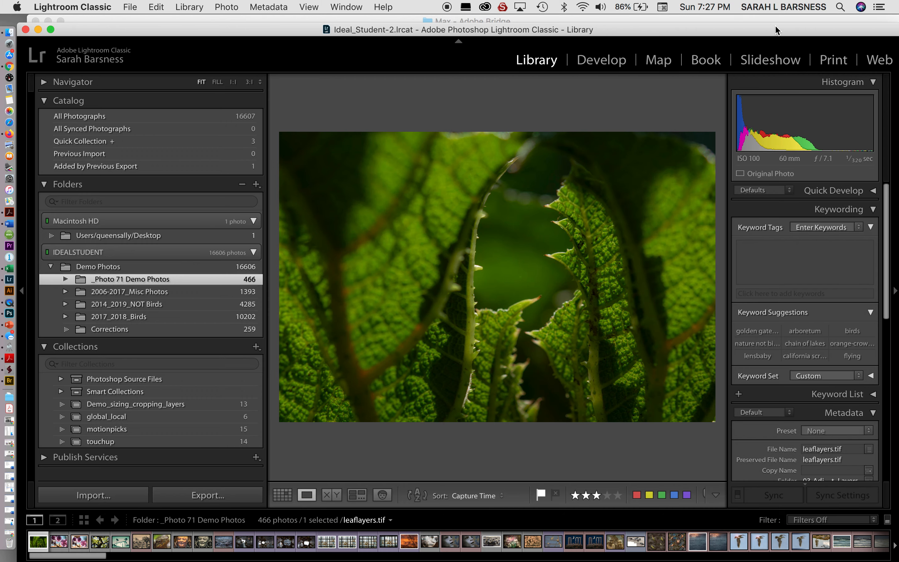
{"action": "left_click_drag", "start_coordinate": [776, 29], "coordinate": [767, 108]}
Step: Minimise the Bridge window to bring Finder to the front
{"action": "left_click", "coordinate": [756, 20]}
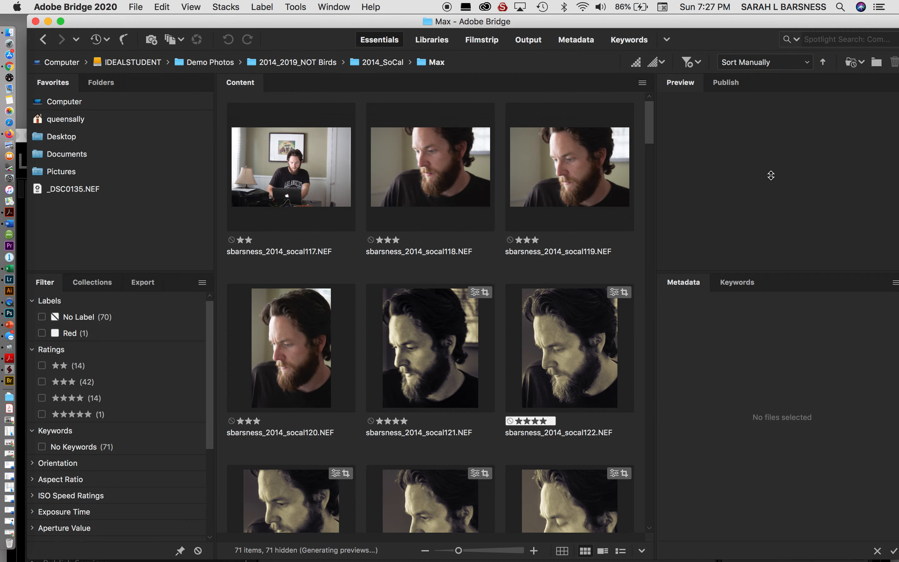
{"action": "left_click_drag", "start_coordinate": [766, 15], "coordinate": [771, 176]}
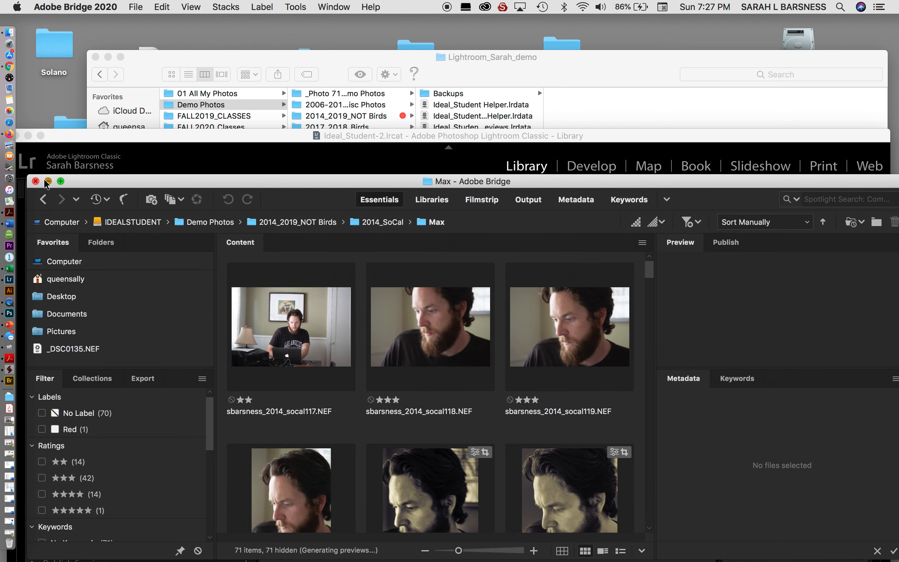
{"action": "left_click", "coordinate": [48, 181]}
{"action": "left_click", "coordinate": [284, 128]}
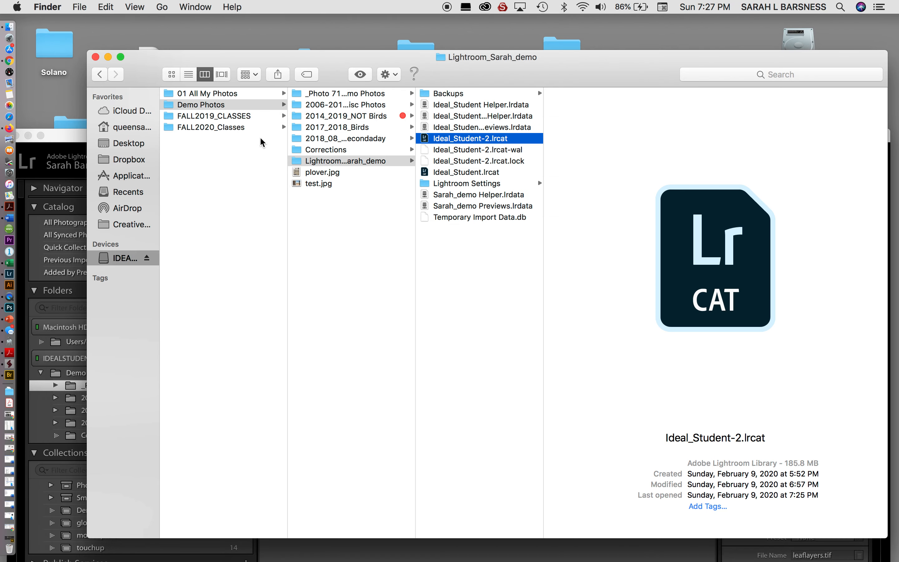
Step: Show the Demo Photos folder on IDEALSTUDENT in Finder, then bring Lightroom forward
{"action": "left_click", "coordinate": [130, 258]}
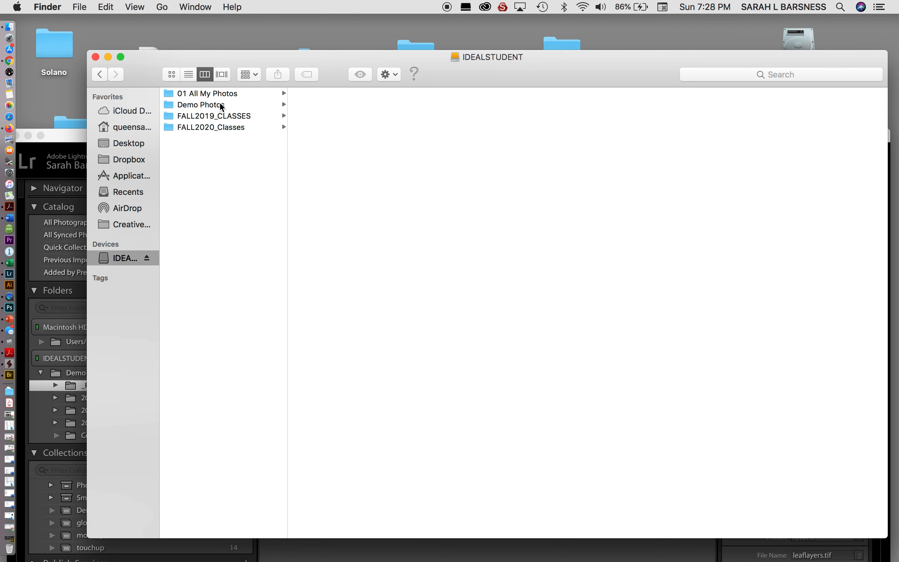
{"action": "left_click", "coordinate": [221, 104]}
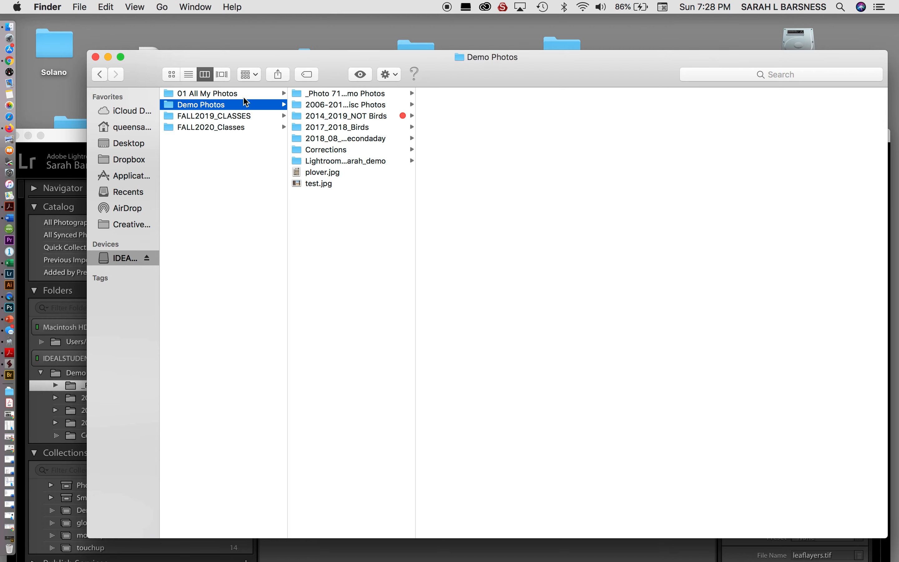
{"action": "left_click_drag", "start_coordinate": [277, 56], "coordinate": [490, 8]}
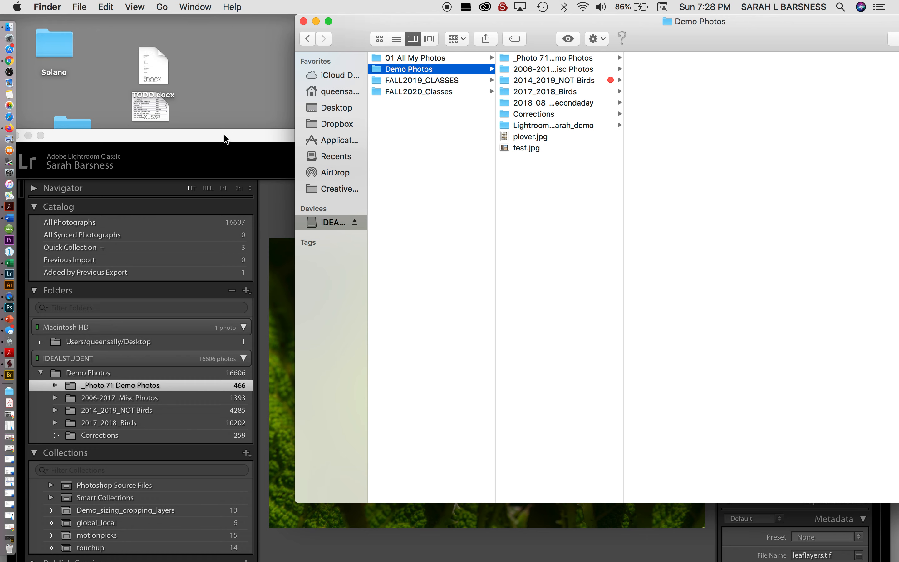
{"action": "left_click_drag", "start_coordinate": [224, 138], "coordinate": [236, 114]}
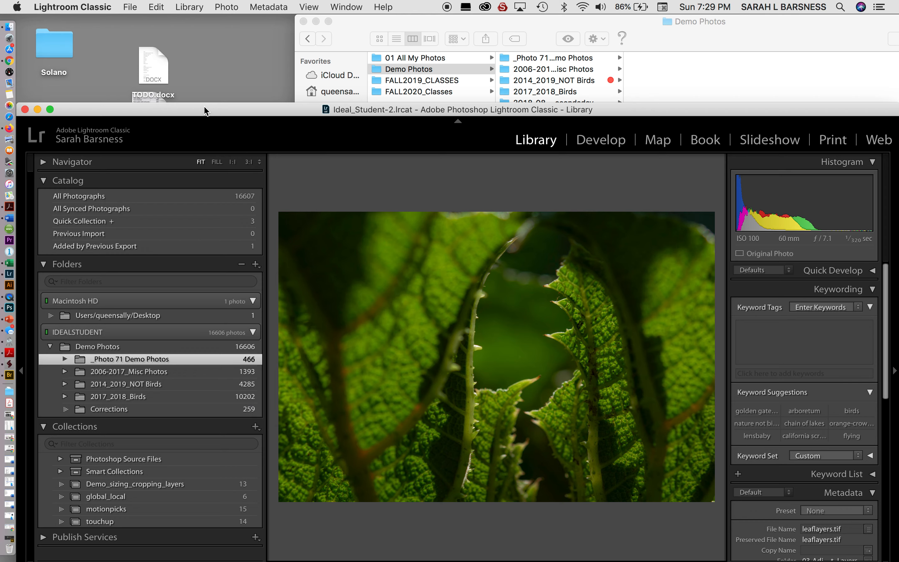
{"action": "left_click_drag", "start_coordinate": [209, 108], "coordinate": [212, 23]}
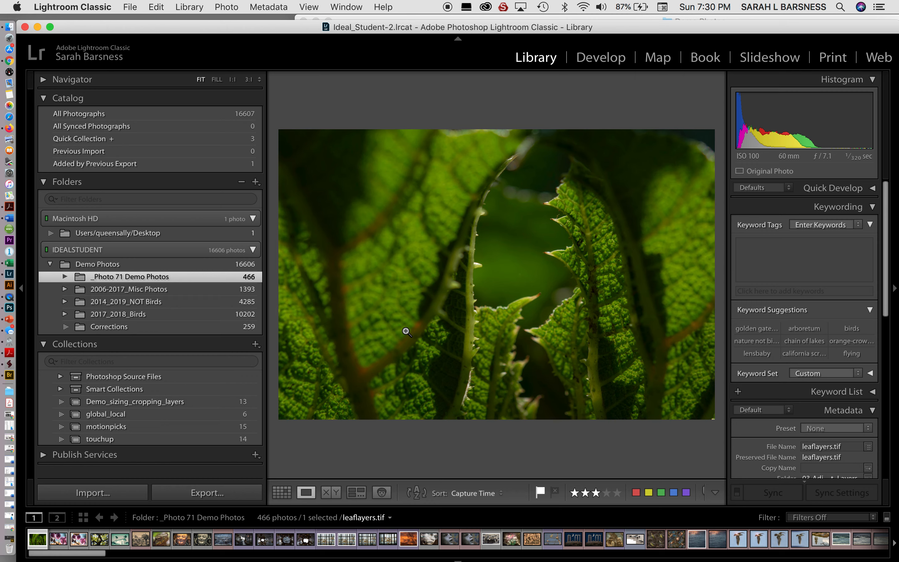
Step: Start a new catalog from the File menu, with the save dialog at 01 All My Photos
{"action": "left_click", "coordinate": [128, 8]}
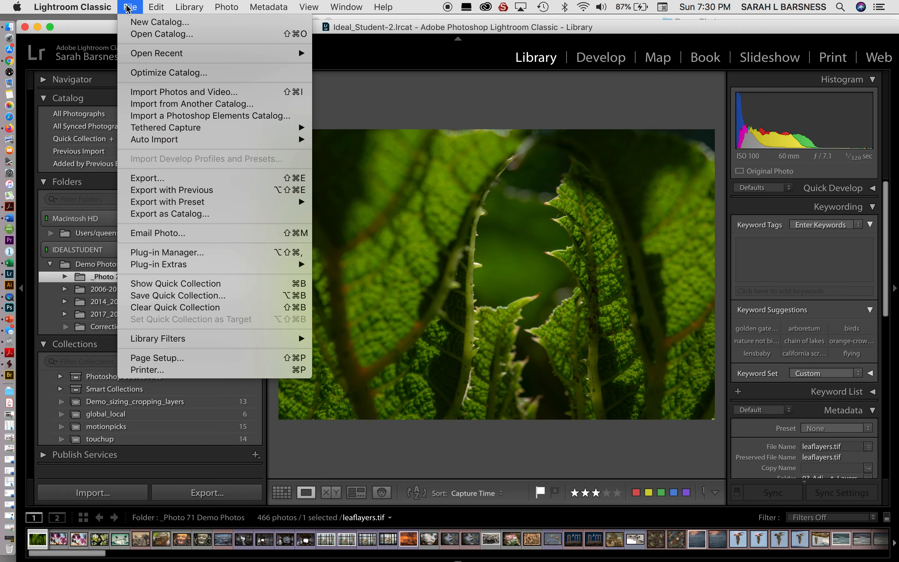
{"action": "left_click", "coordinate": [128, 7]}
{"action": "left_click", "coordinate": [129, 7]}
{"action": "left_click", "coordinate": [135, 21]}
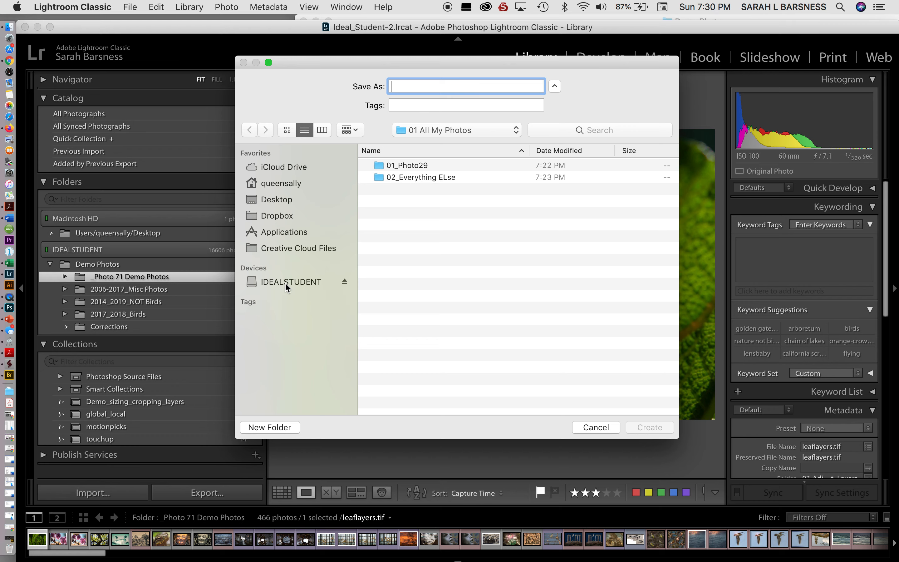
Step: Name the new catalog sbarsness_photos in IDEALSTUDENT's 01 All My Photos folder and confirm creation
{"action": "left_click", "coordinate": [286, 282]}
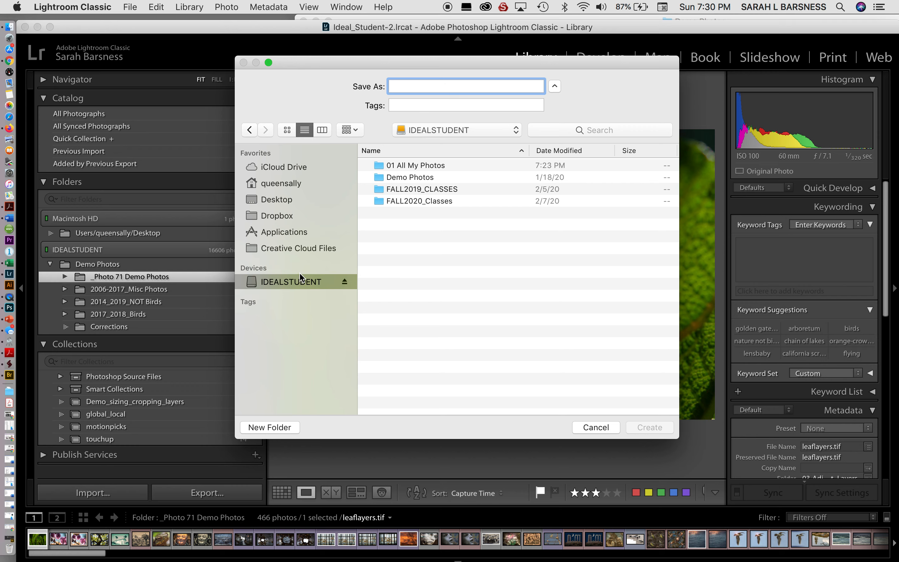
{"action": "left_click", "coordinate": [442, 167]}
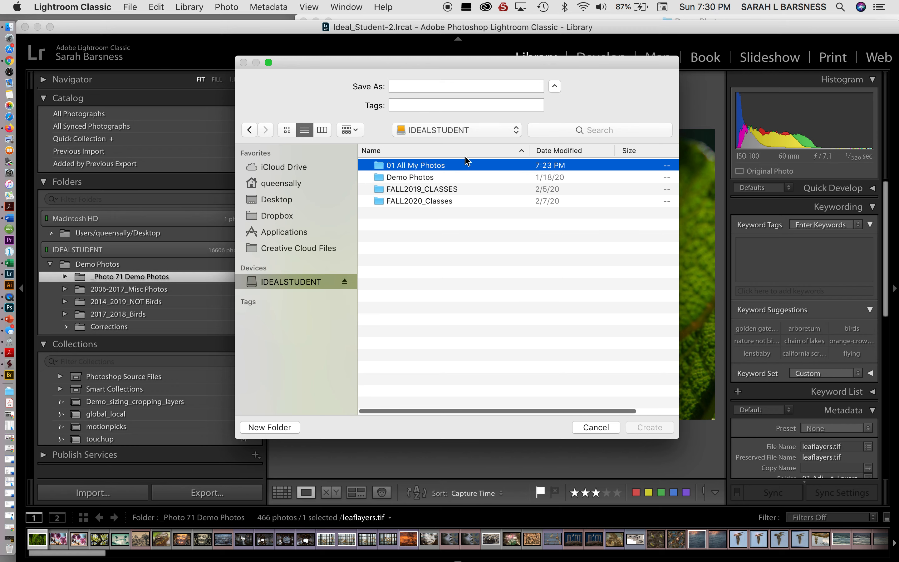
{"action": "left_click", "coordinate": [404, 86]}
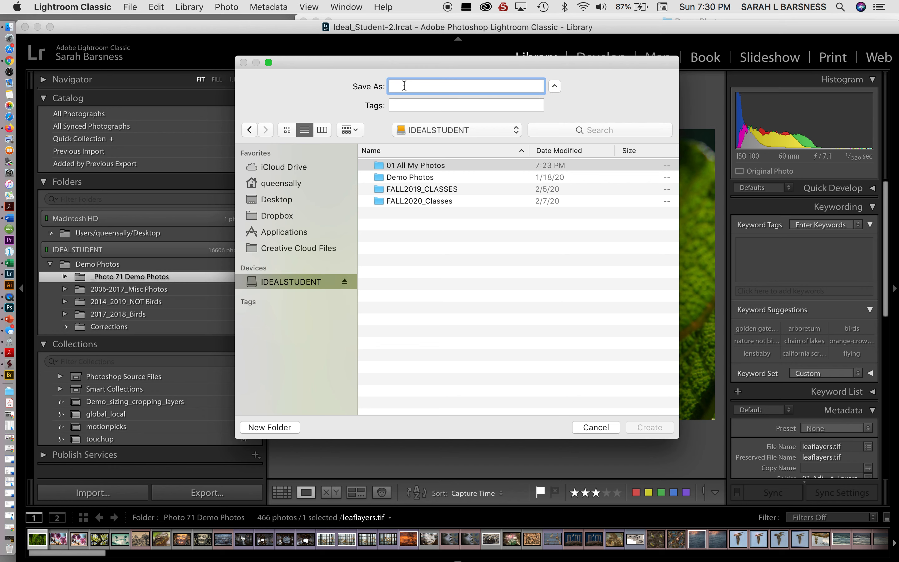
{"action": "type", "text": "sbarsness"}
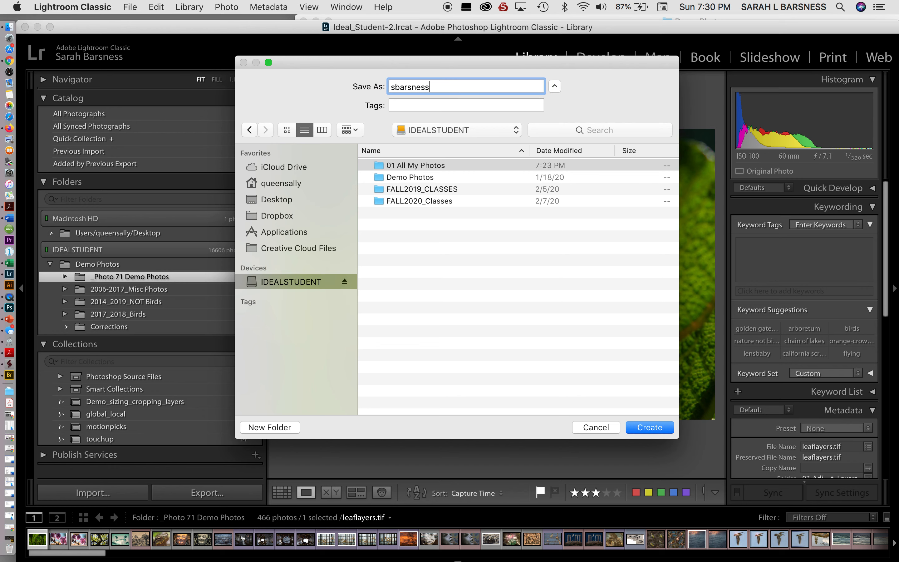
{"action": "type", "text": "_photos"}
{"action": "left_click", "coordinate": [647, 429]}
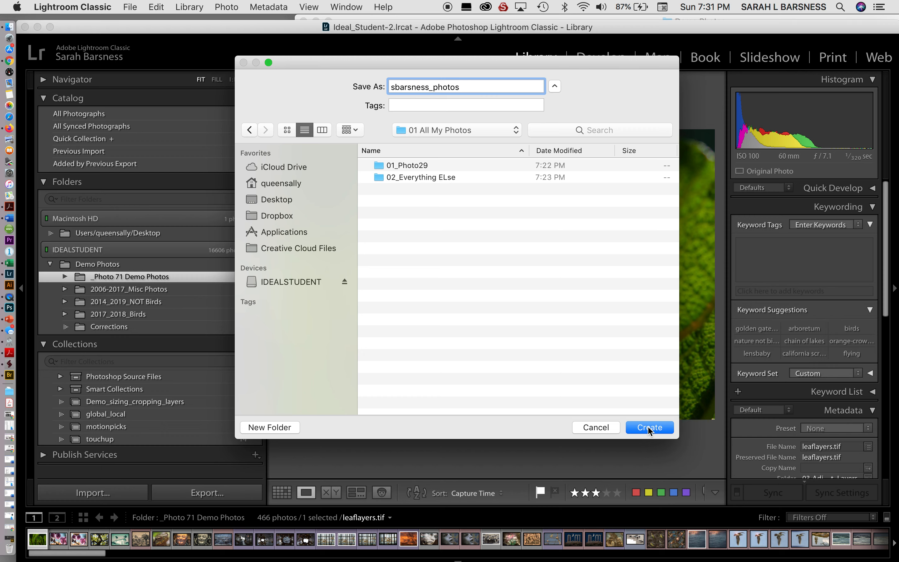
{"action": "left_click", "coordinate": [649, 427]}
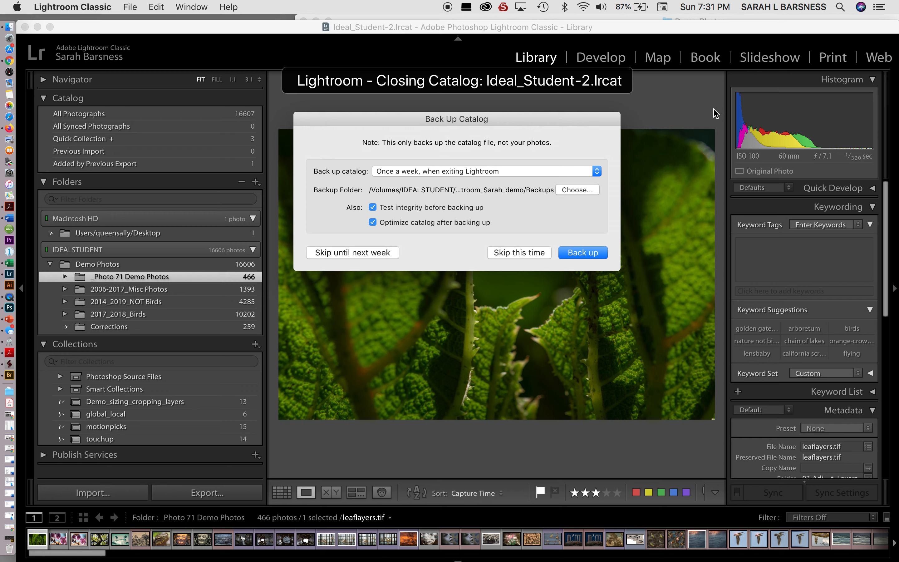
Step: Skip backing up the old Ideal_Student-2 catalog this time
{"action": "left_click", "coordinate": [518, 252]}
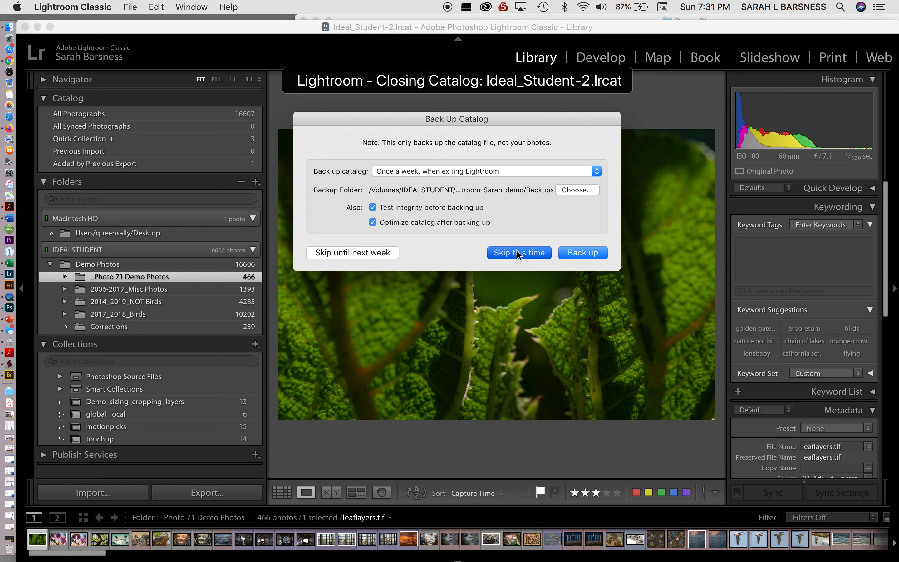
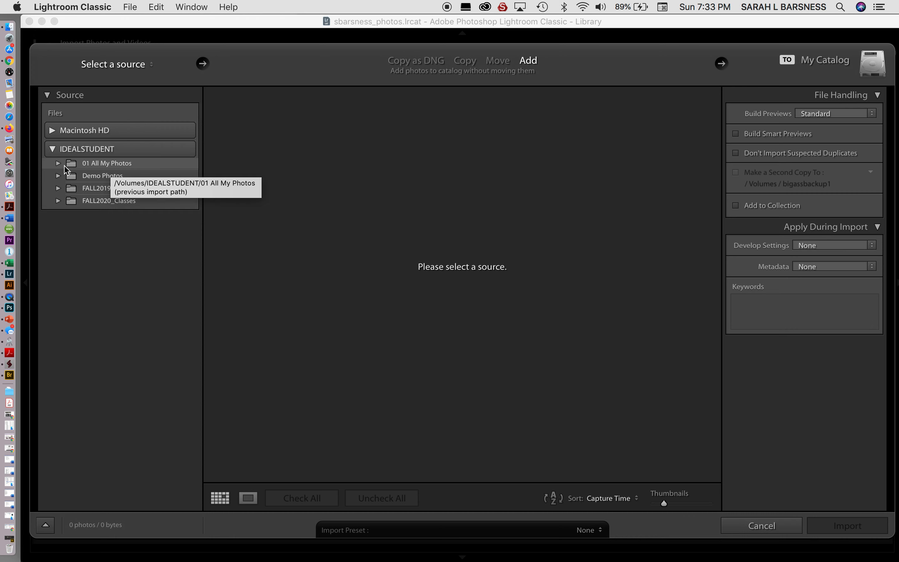
Step: Choose 01 All My Photos, including its subfolders, as the import source
{"action": "left_click", "coordinate": [111, 165]}
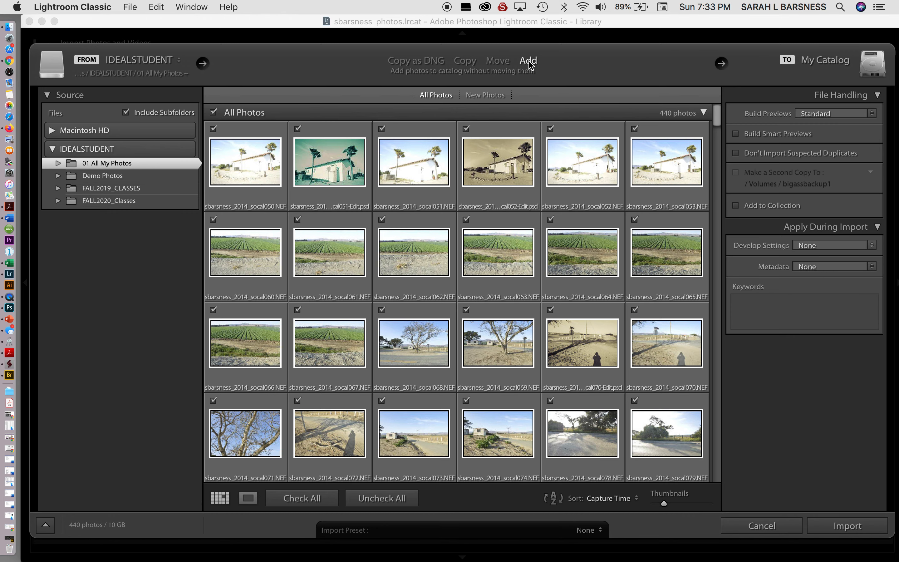
{"action": "scroll", "coordinate": [566, 294], "scroll_direction": "down", "scroll_amount": 3}
{"action": "scroll", "coordinate": [565, 295], "scroll_direction": "up", "scroll_amount": 3}
{"action": "left_click", "coordinate": [58, 163]}
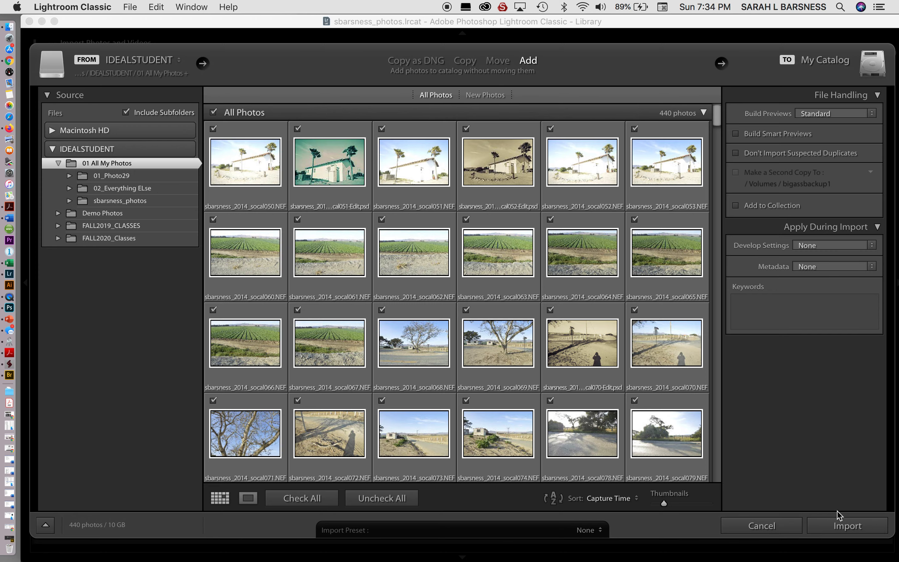
Step: Add all 440 photos to the catalog and move Lightroom aside to reveal Finder
{"action": "left_click", "coordinate": [844, 526]}
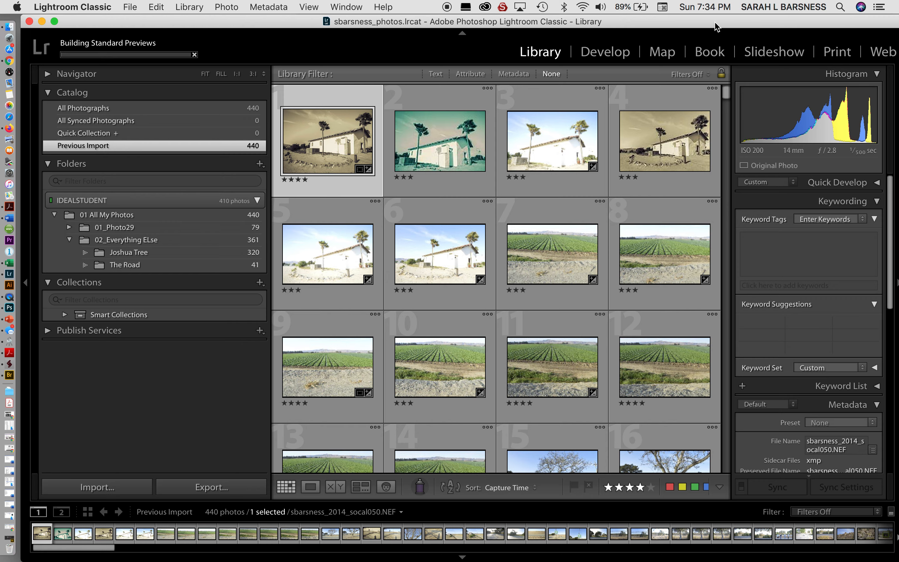
{"action": "left_click_drag", "start_coordinate": [705, 22], "coordinate": [412, 25]}
Step: In Finder, browse IDEALSTUDENT > 01 All My Photos > 01_Photo29
{"action": "left_click", "coordinate": [755, 229]}
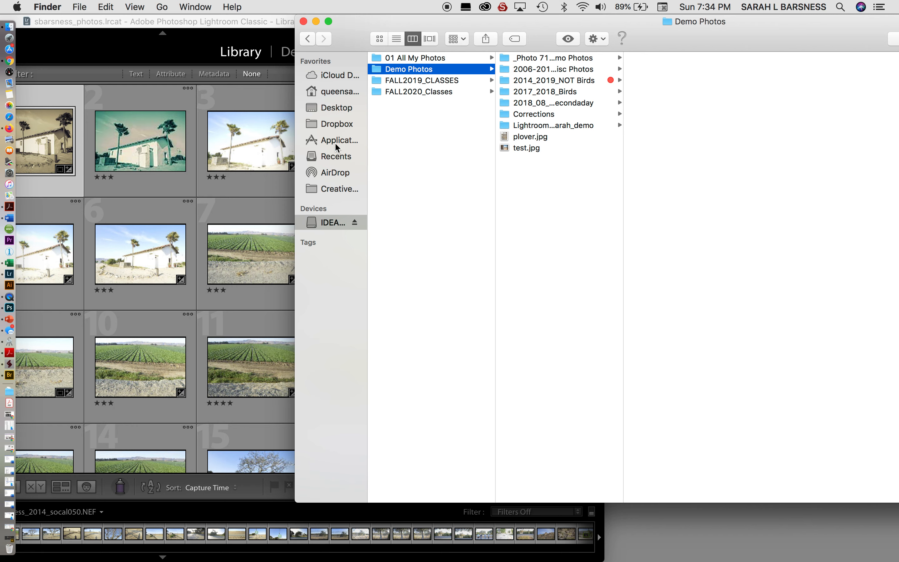
{"action": "left_click", "coordinate": [334, 223]}
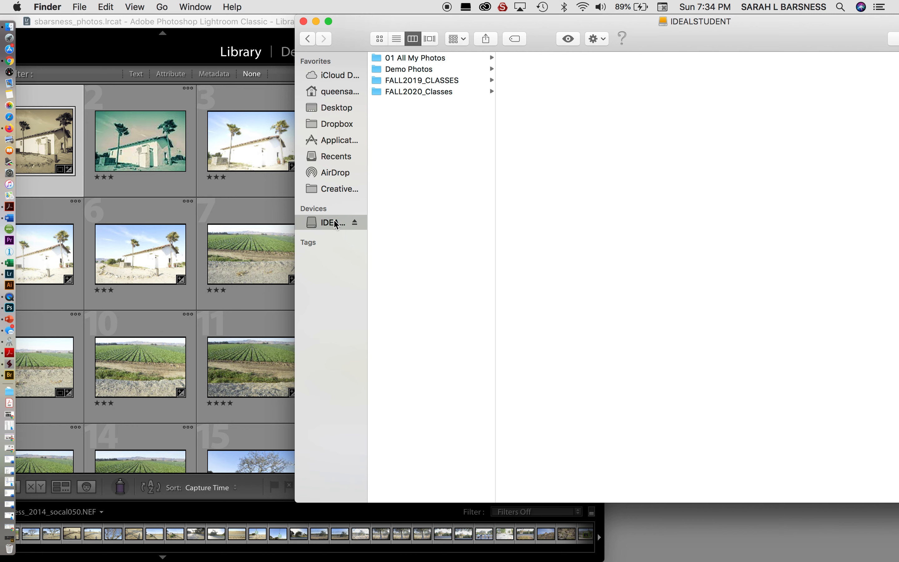
{"action": "left_click", "coordinate": [433, 59]}
{"action": "left_click", "coordinate": [569, 58]}
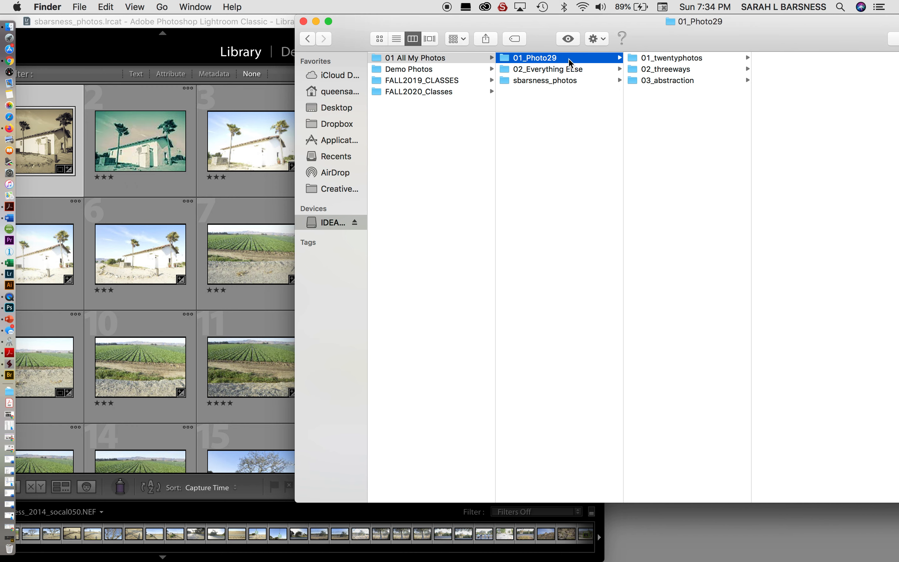
Step: Look inside 02_Everything ELse and 01_Photo29, then bring Lightroom back in front
{"action": "left_click", "coordinate": [522, 73]}
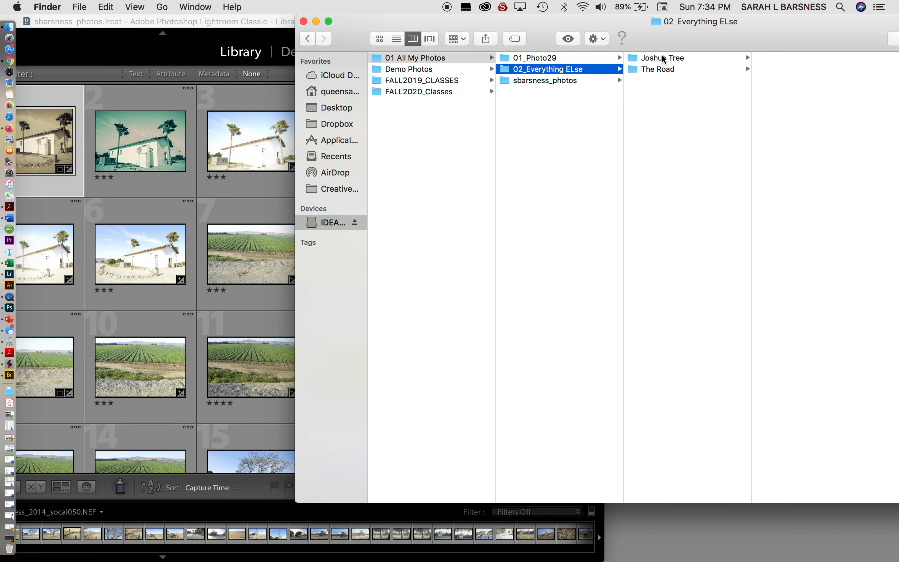
{"action": "left_click", "coordinate": [556, 60]}
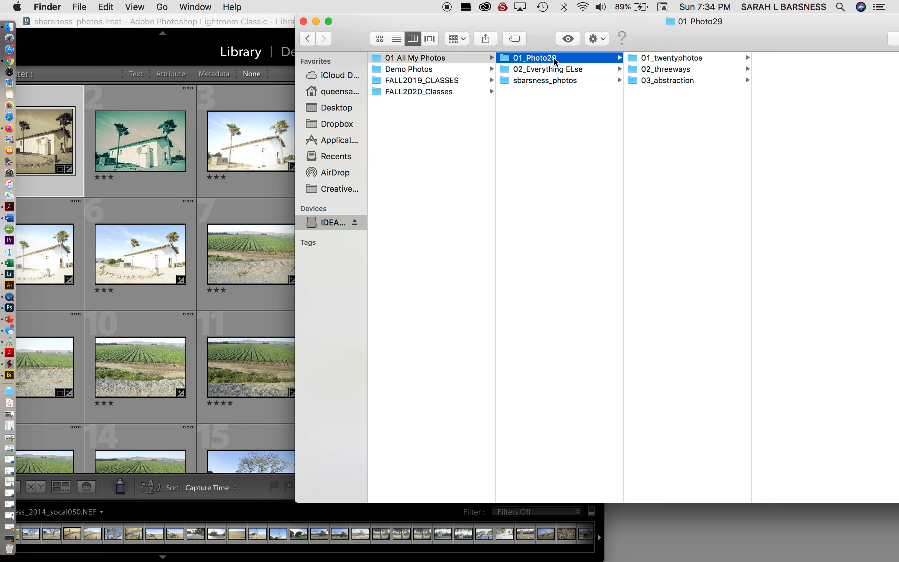
{"action": "left_click_drag", "start_coordinate": [487, 16], "coordinate": [696, 20]}
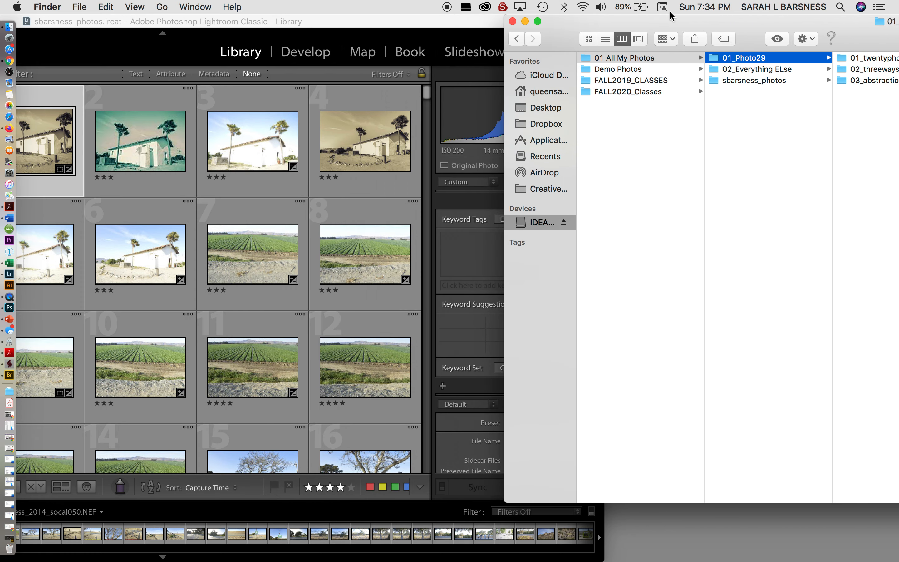
{"action": "left_click_drag", "start_coordinate": [263, 19], "coordinate": [602, 19]}
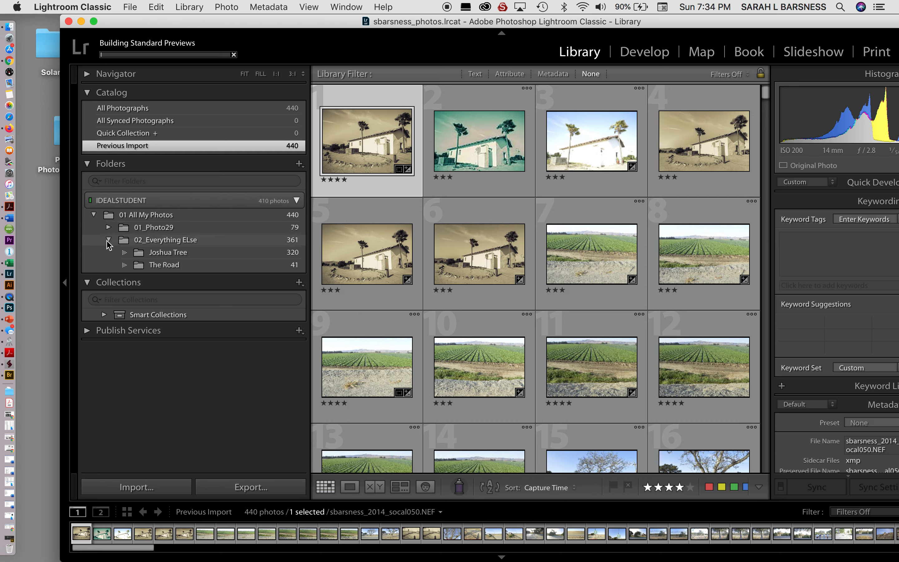
Step: Expand 01_Photo29 and 02_Everything ELse in Folders, then show the 34 photos of 01_twentyphotos
{"action": "left_click", "coordinate": [109, 240]}
{"action": "left_click", "coordinate": [107, 228]}
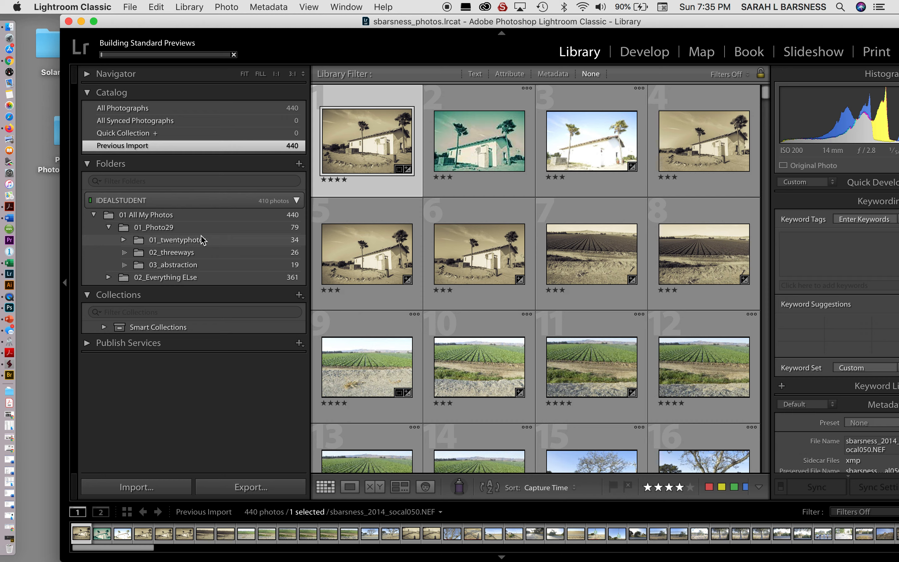
{"action": "left_click", "coordinate": [108, 278]}
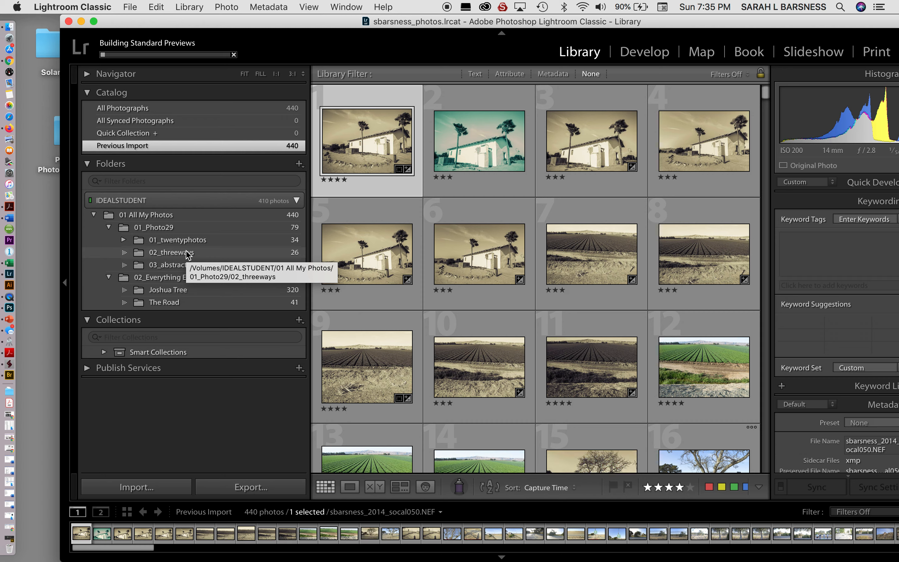
{"action": "left_click", "coordinate": [210, 228]}
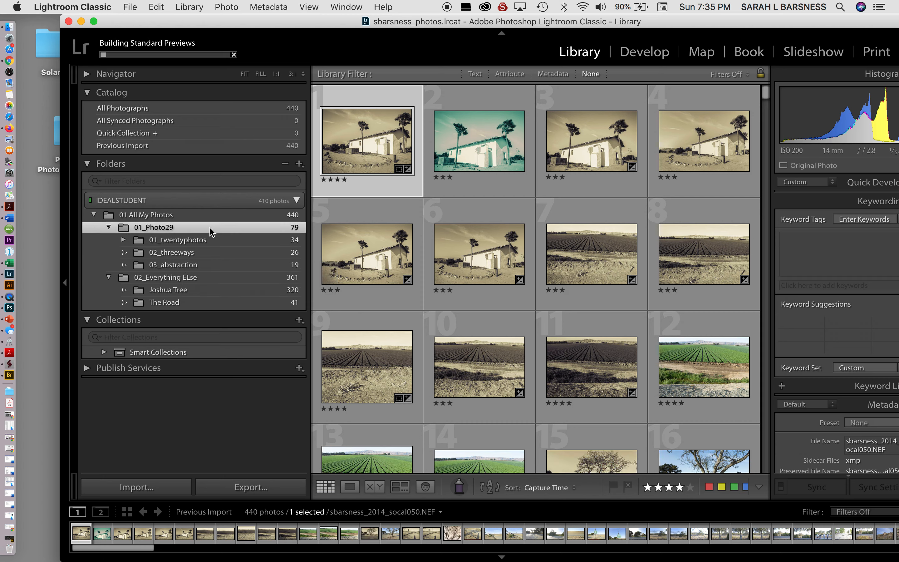
{"action": "left_click", "coordinate": [210, 240]}
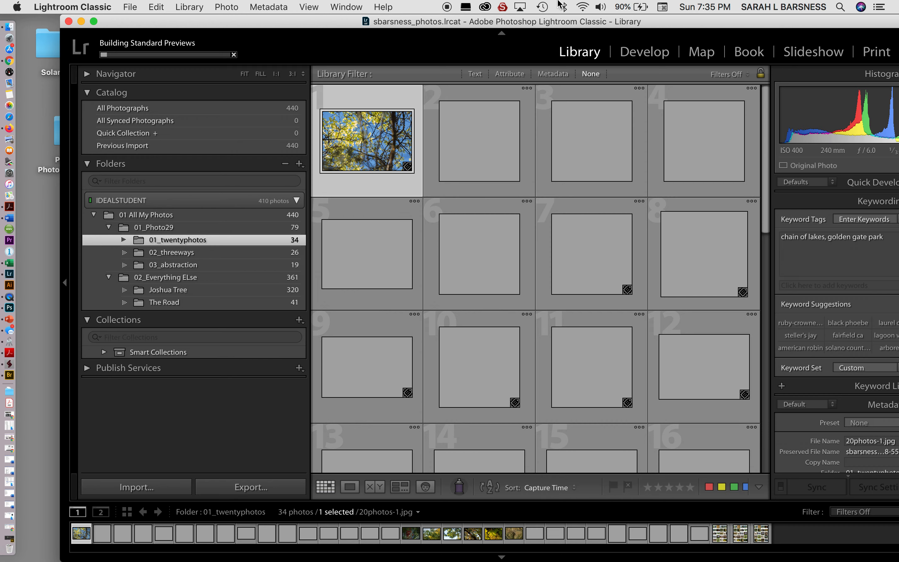
Step: Show the first 01_twentyphotos image in Loupe view and advance to 20photos-4.jpg
{"action": "left_click_drag", "start_coordinate": [604, 26], "coordinate": [559, 24]}
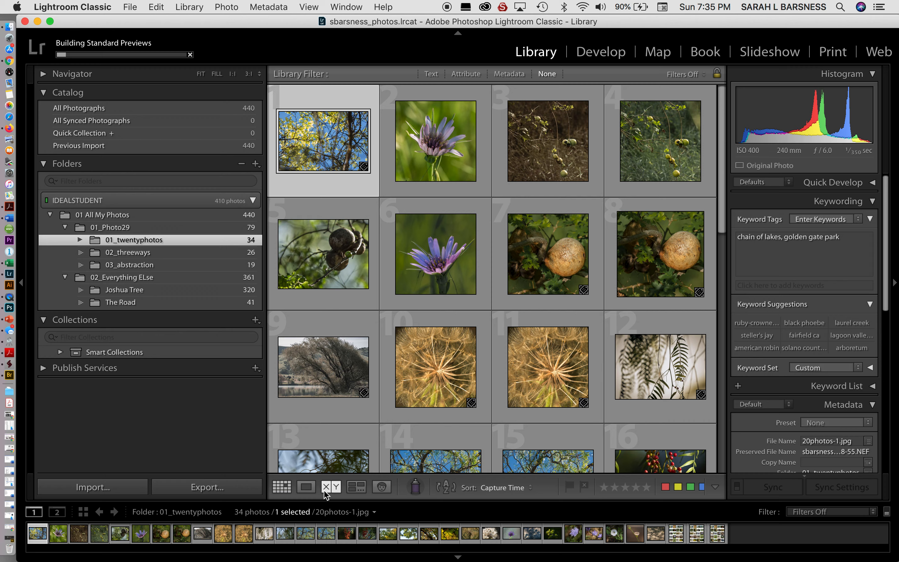
{"action": "left_click", "coordinate": [307, 487]}
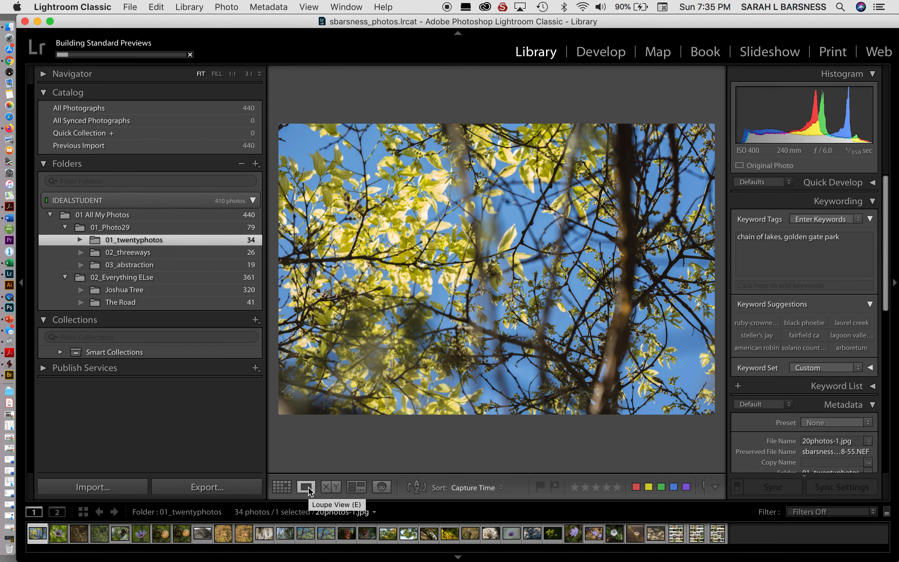
{"action": "key", "text": "Right"}
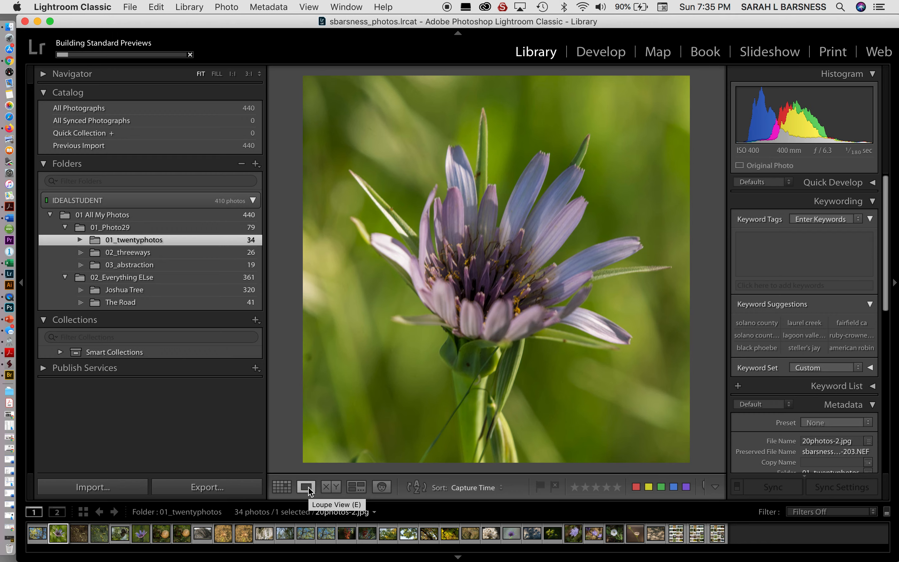
{"action": "key", "text": "Right"}
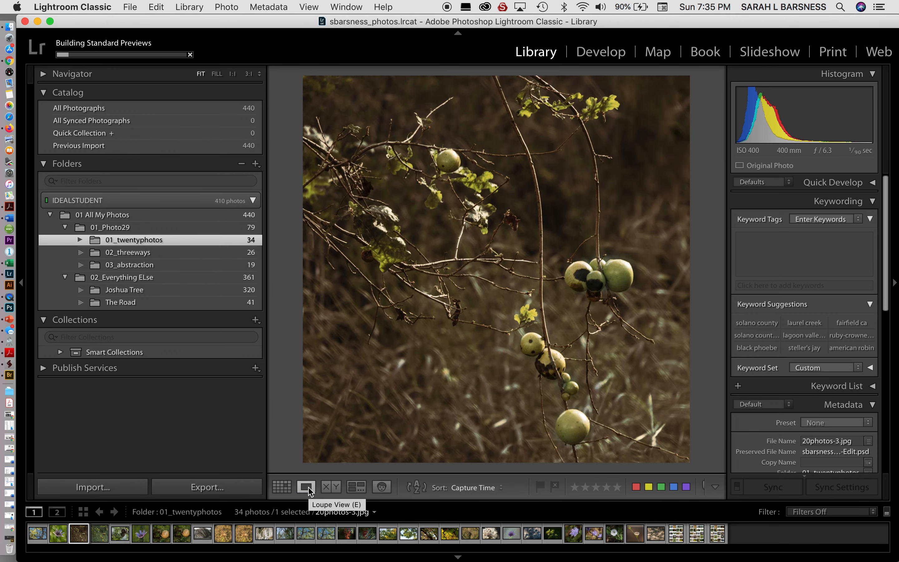
{"action": "key", "text": "Right"}
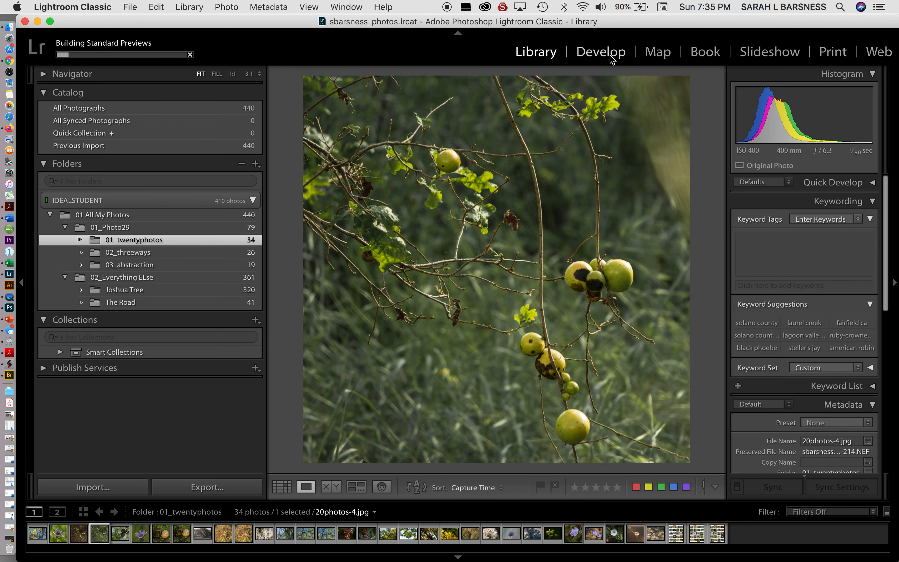
Step: In Develop, set 20photos-4.jpg exposure to −0.05 and try, then reset, a warmer temperature
{"action": "left_click", "coordinate": [602, 52]}
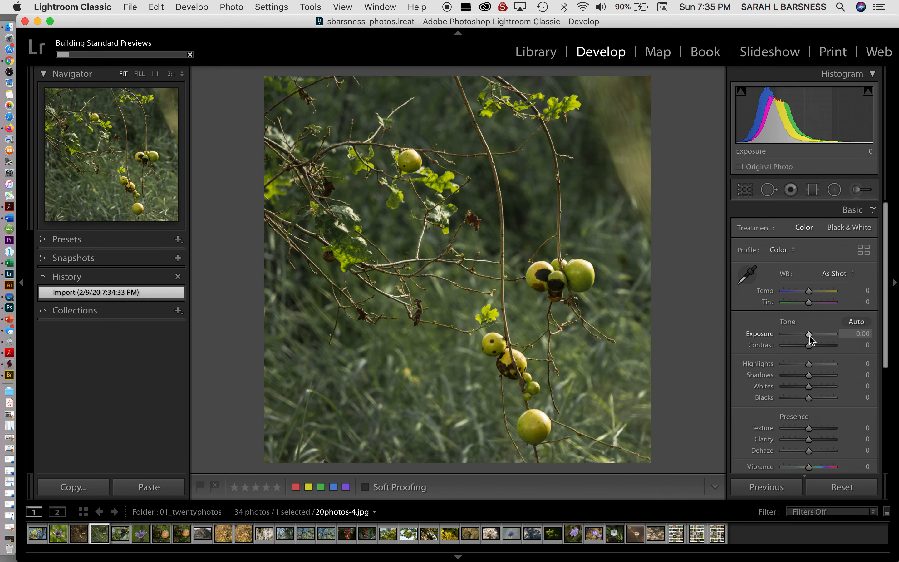
{"action": "left_click_drag", "start_coordinate": [811, 339], "coordinate": [809, 337]}
{"action": "left_click_drag", "start_coordinate": [808, 291], "coordinate": [814, 295]}
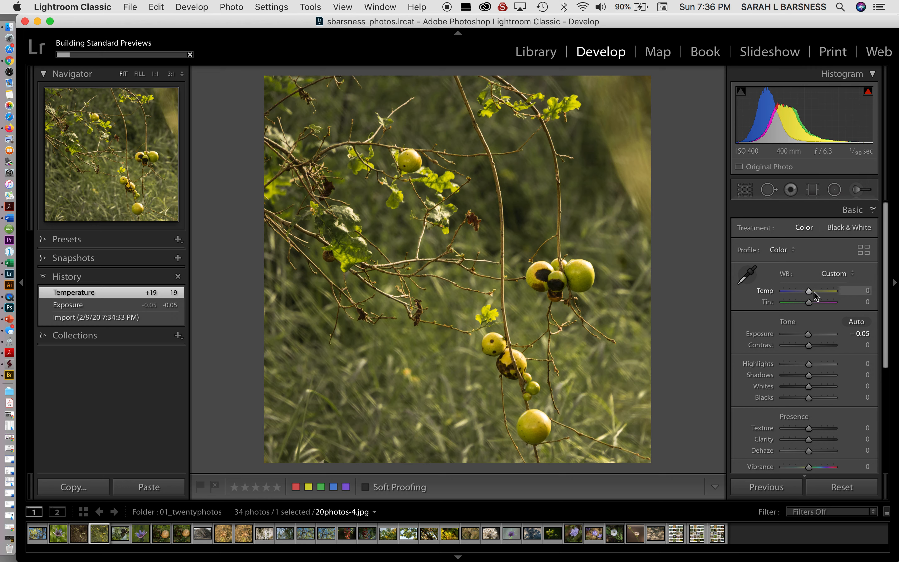
Step: Scroll down the Develop panels, then return to the Library module
{"action": "scroll", "coordinate": [813, 357], "scroll_direction": "down", "scroll_amount": 2}
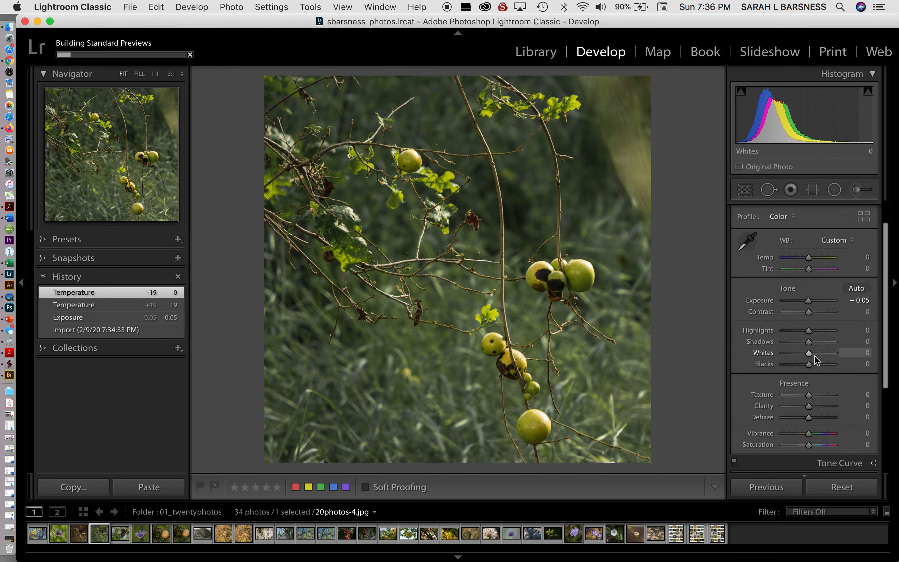
{"action": "scroll", "coordinate": [814, 360], "scroll_direction": "down", "scroll_amount": 8}
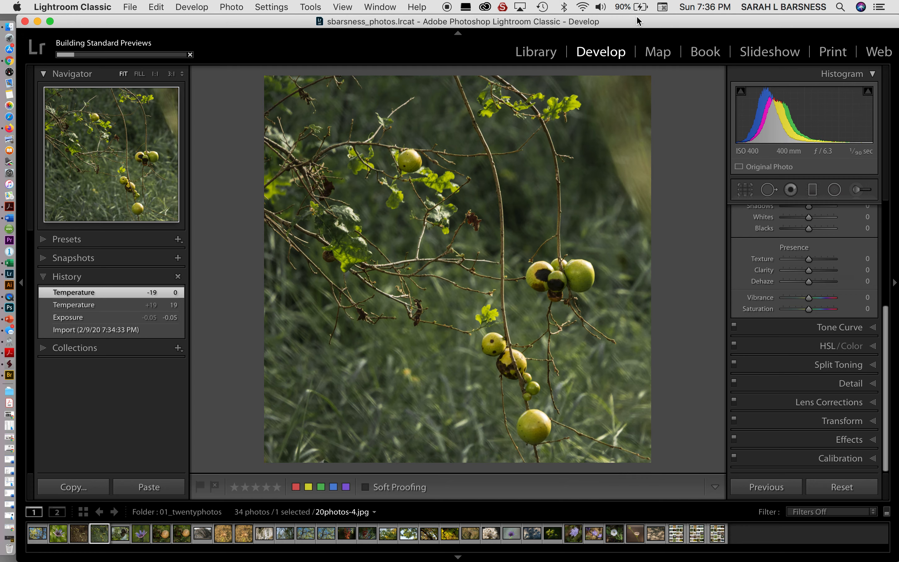
{"action": "left_click_drag", "start_coordinate": [639, 26], "coordinate": [652, 37]}
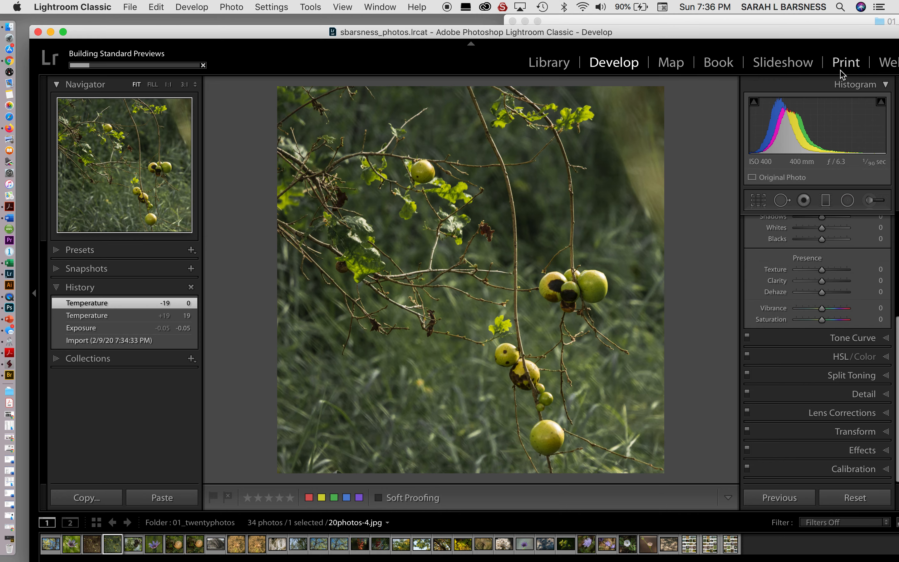
{"action": "left_click", "coordinate": [553, 68]}
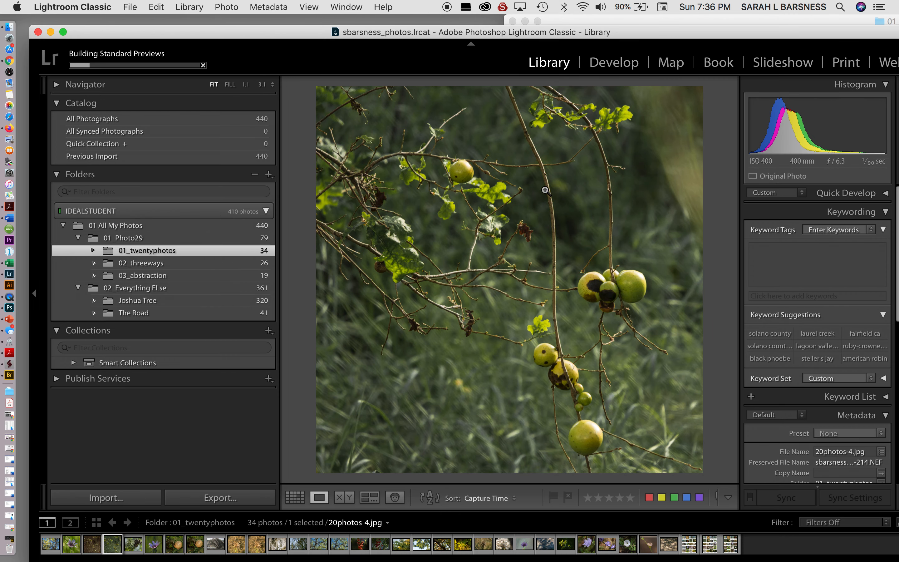